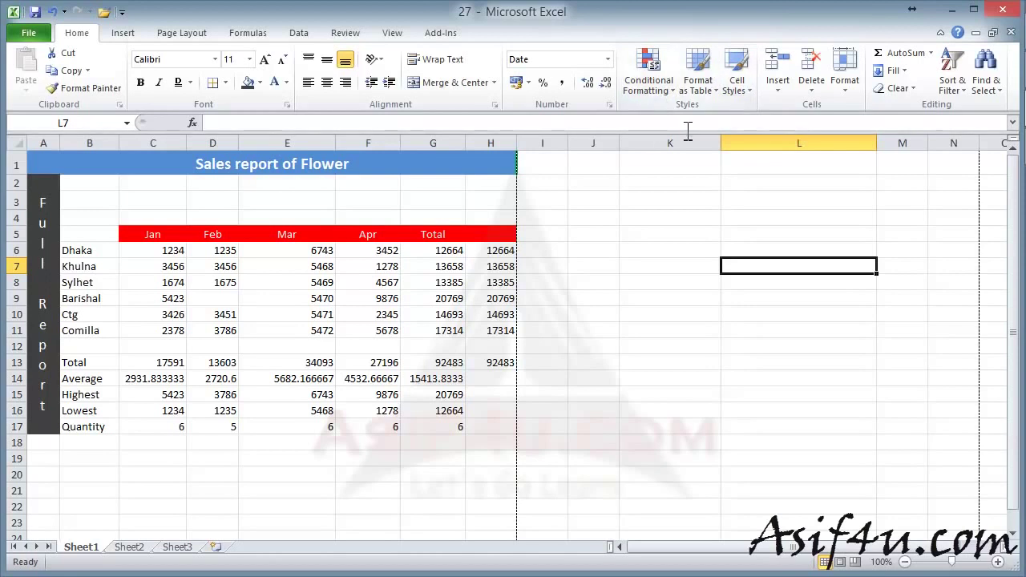
# Name the sales figures range C6:H11 Data1
pyautogui.moveTo(145, 252); pyautogui.dragTo(499, 321)
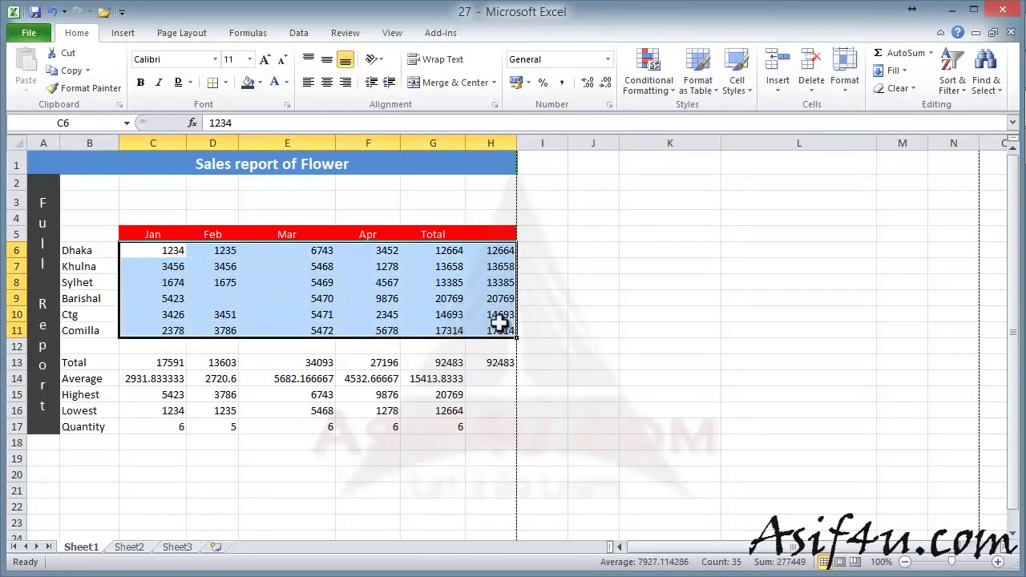
pyautogui.click(86, 123)
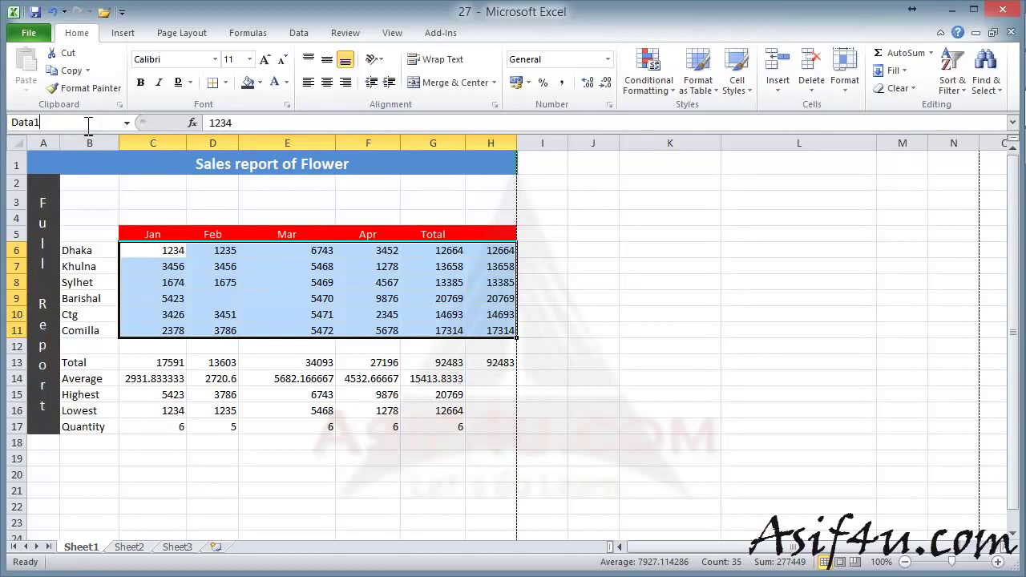
pyautogui.click(437, 345)
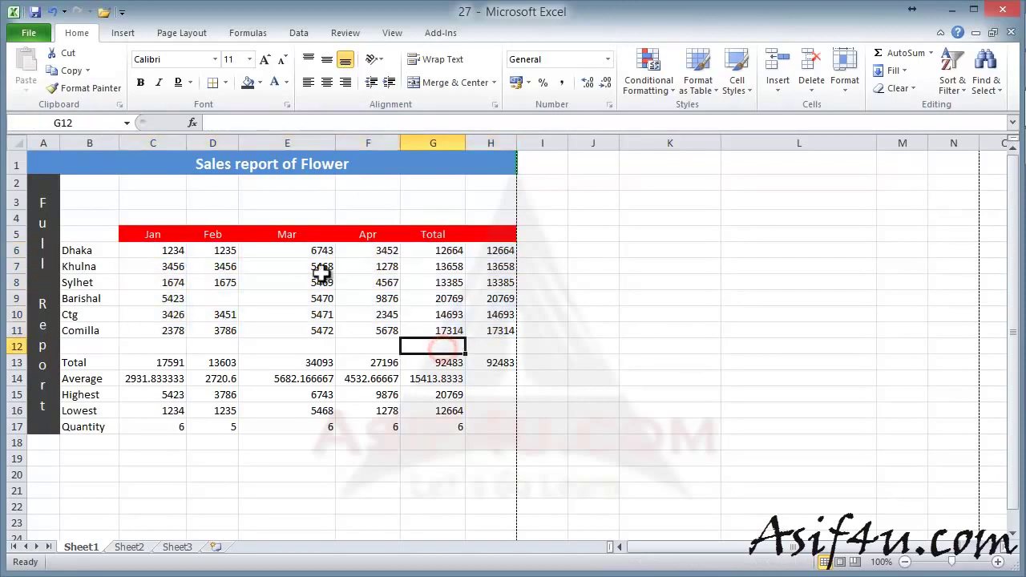
# Select the Data1 named range and apply blue gradient-fill data bars to it
pyautogui.click(129, 122)
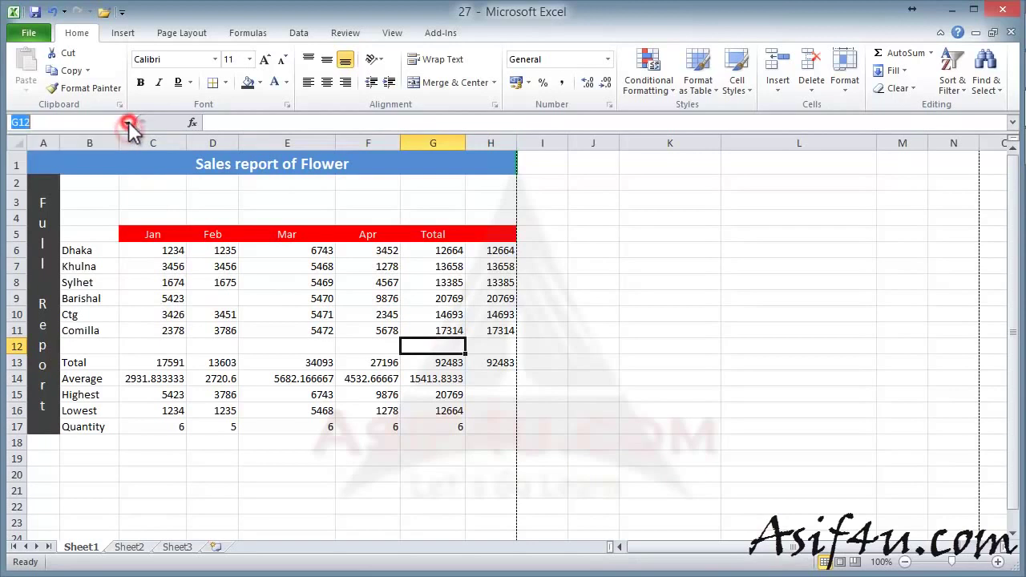
pyautogui.click(100, 141)
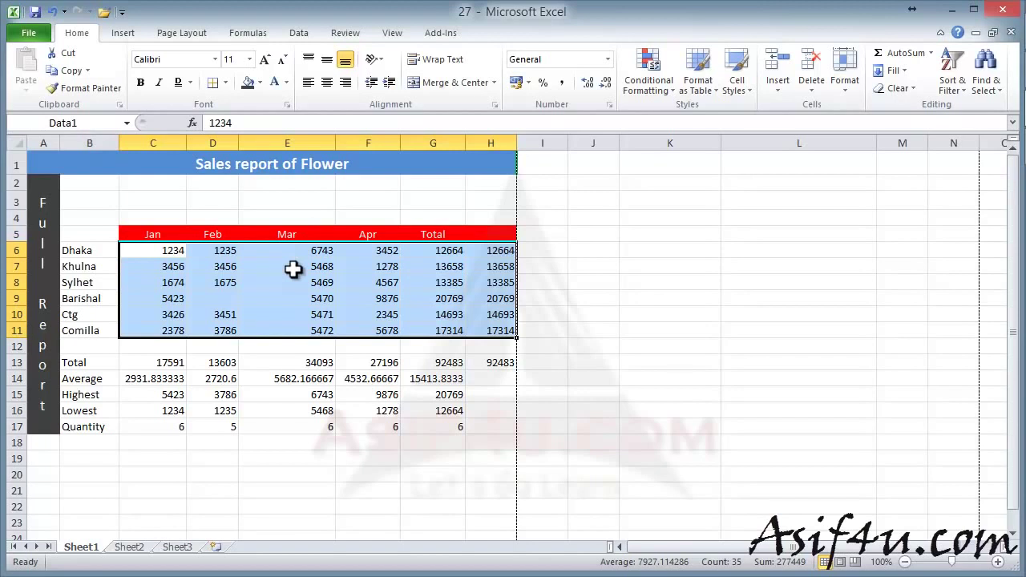
pyautogui.click(648, 83)
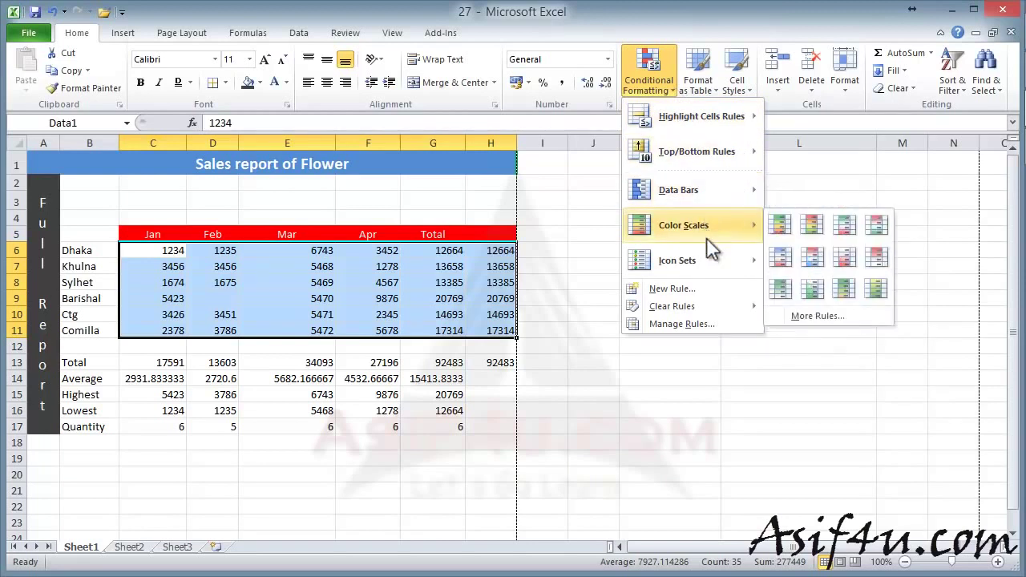
pyautogui.moveTo(702, 260)
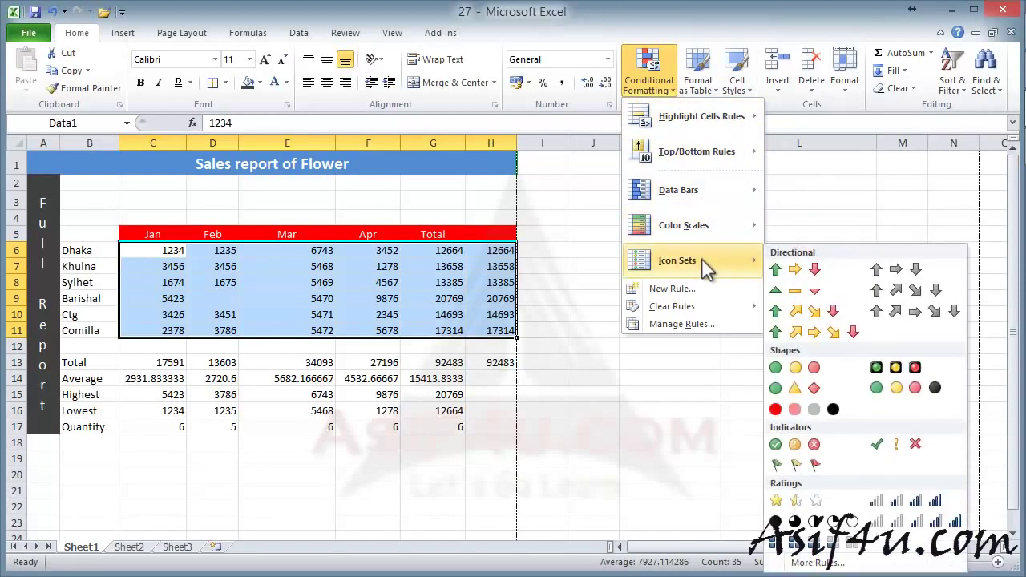
pyautogui.moveTo(705, 189)
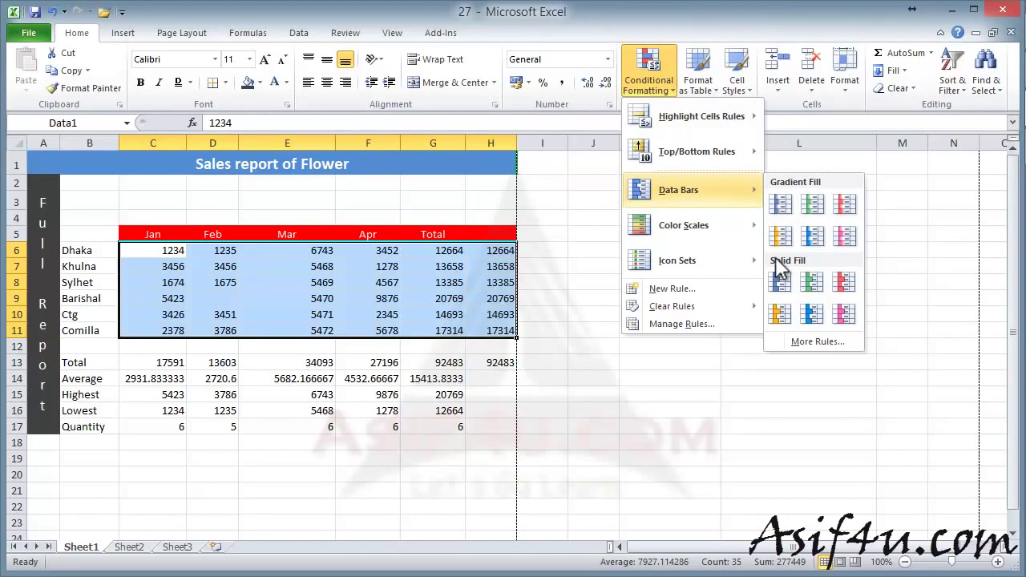
pyautogui.click(780, 205)
pyautogui.click(553, 317)
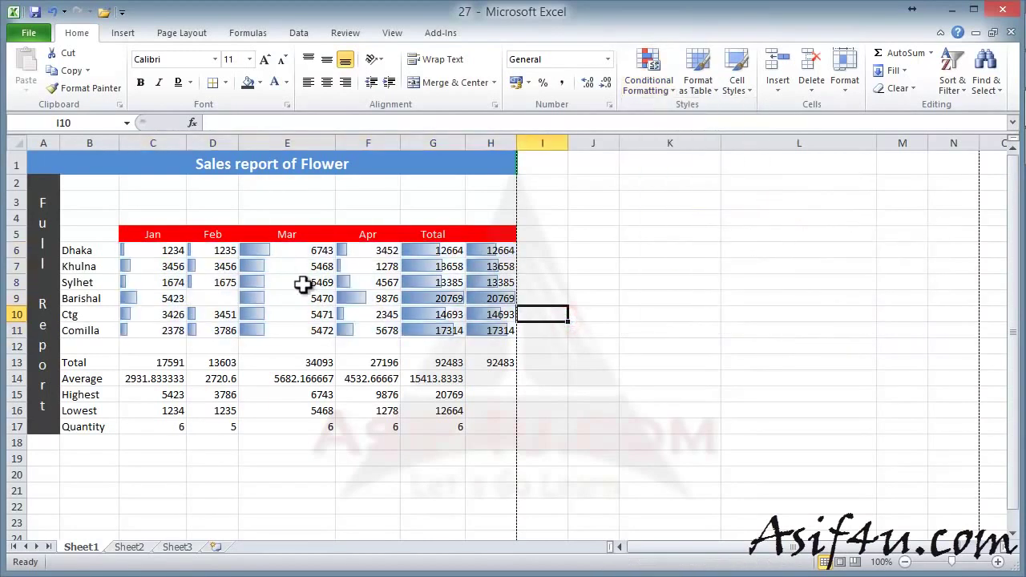
# Undo the blue data bars on the Data1 range
pyautogui.click(485, 298)
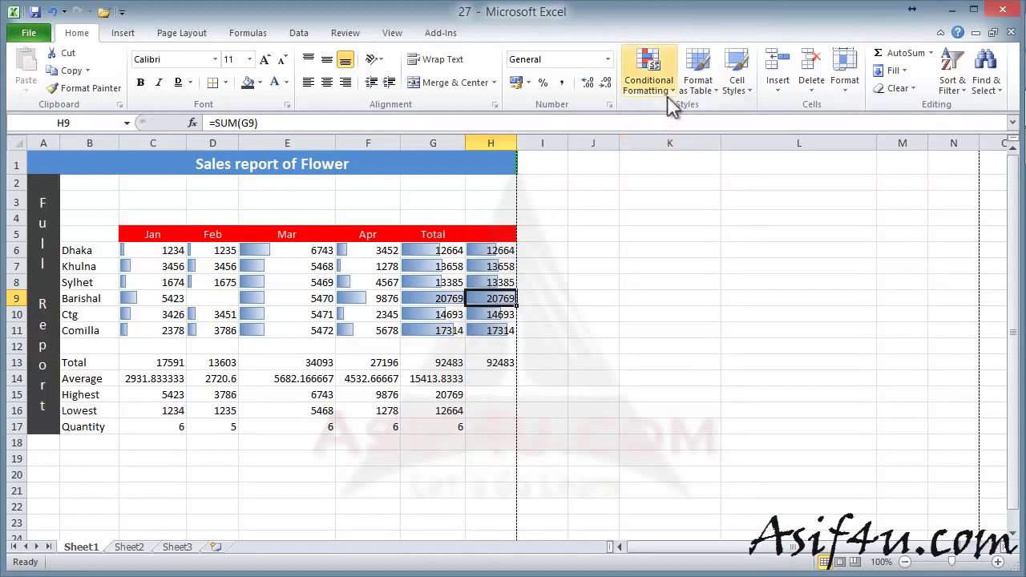
pyautogui.click(561, 317)
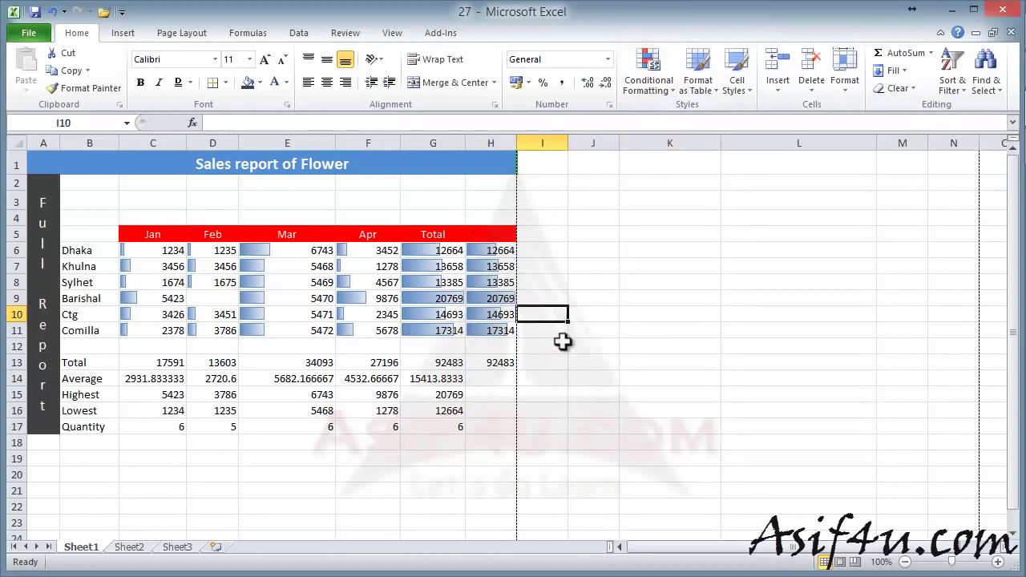
pyautogui.hotkey('ctrl', 'z')
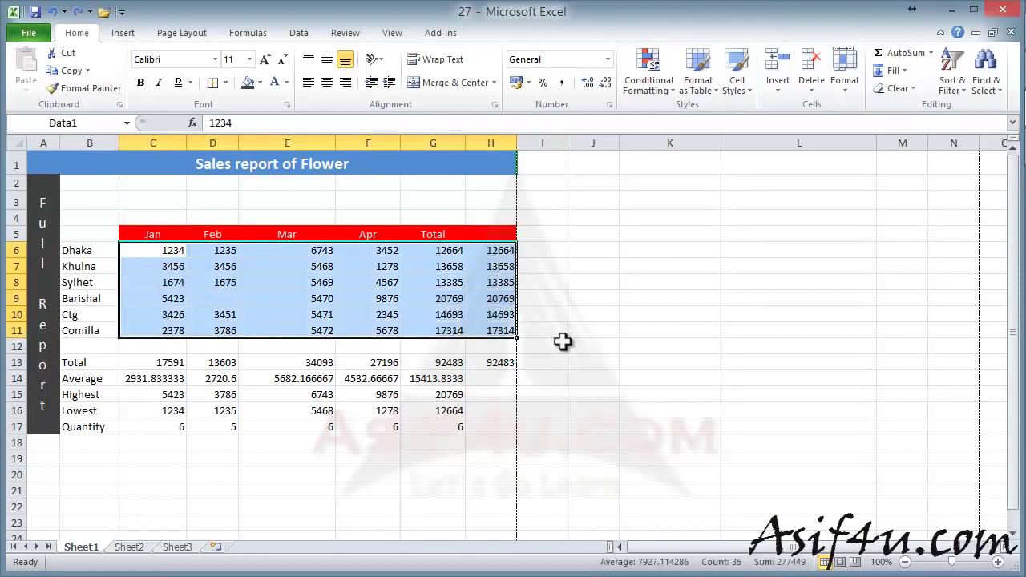
pyautogui.click(615, 321)
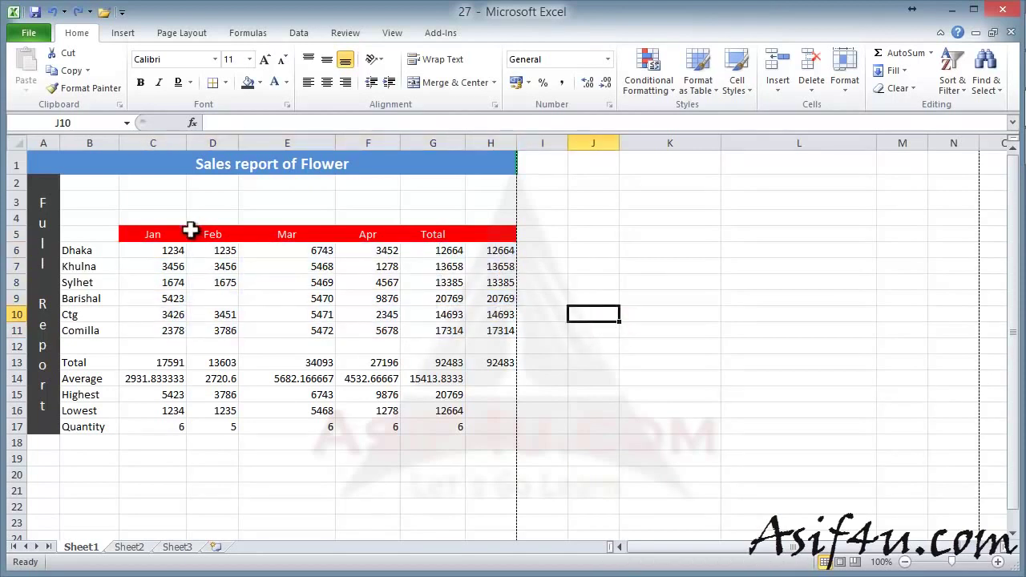
pyautogui.click(154, 166)
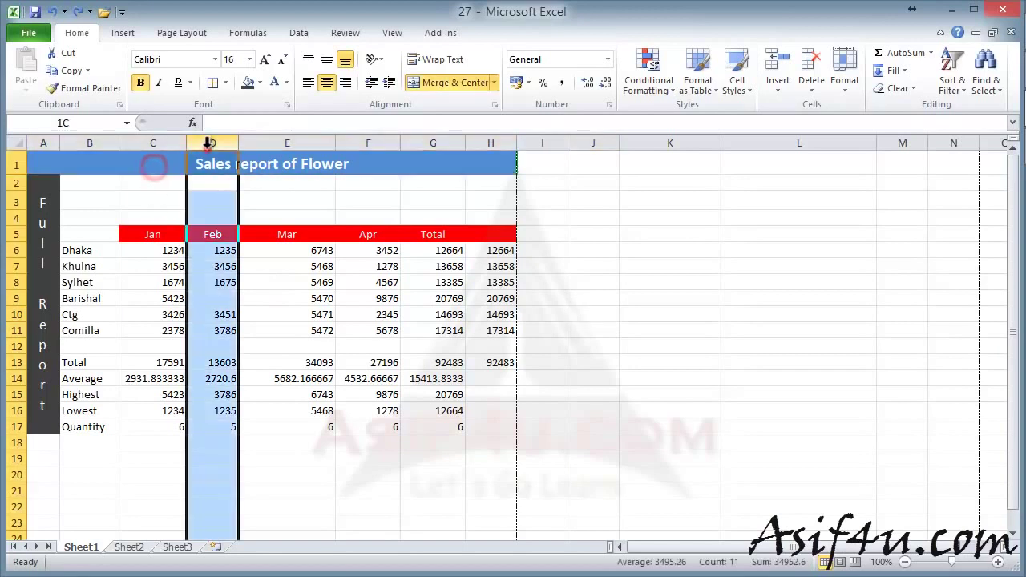
pyautogui.click(276, 142)
pyautogui.click(377, 143)
pyautogui.click(417, 143)
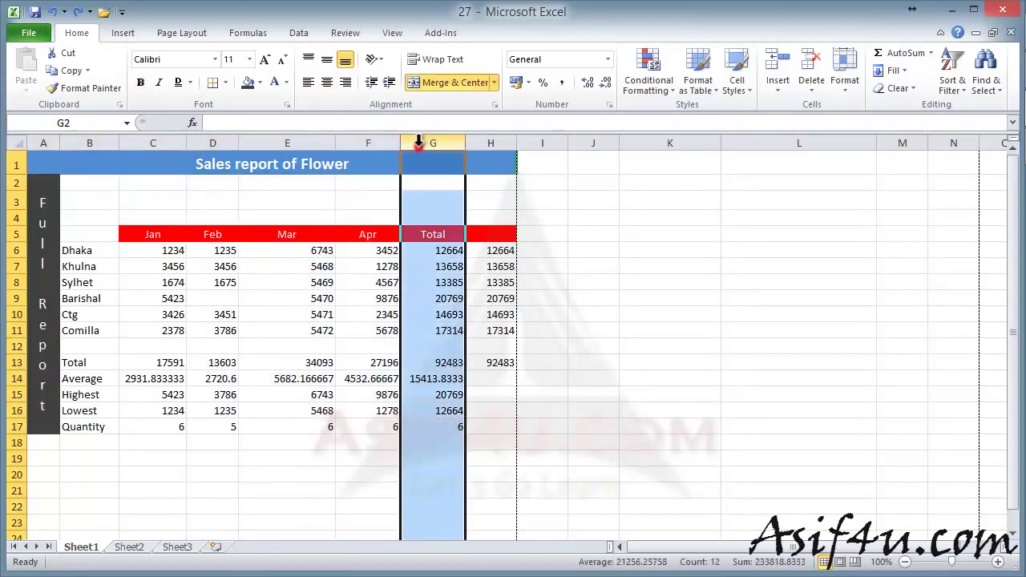
# Select columns C through G and resize them together to an equal width of about 12.43
pyautogui.click(160, 143)
pyautogui.moveTo(164, 143); pyautogui.dragTo(408, 159)
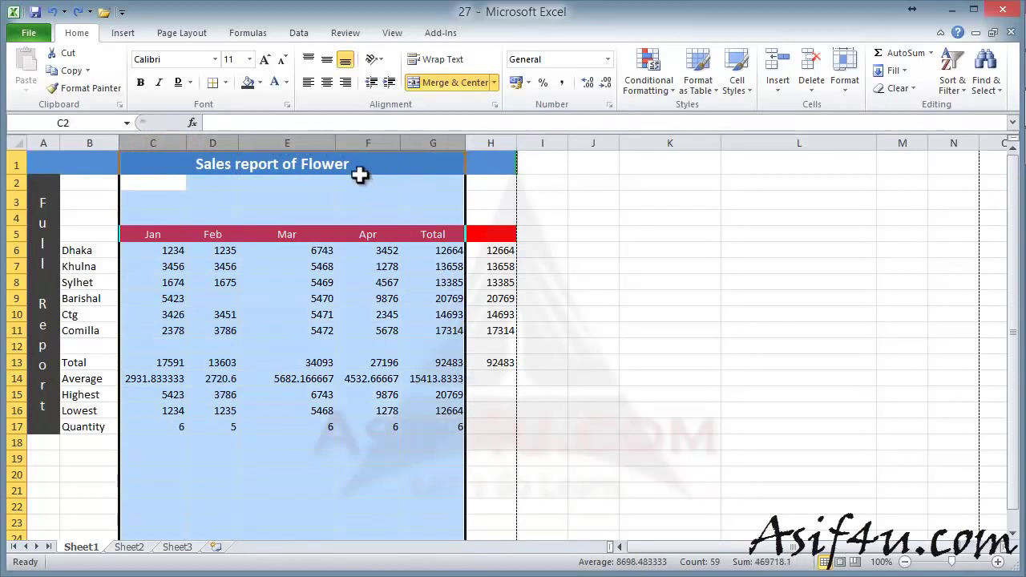
pyautogui.moveTo(335, 143); pyautogui.dragTo(310, 146)
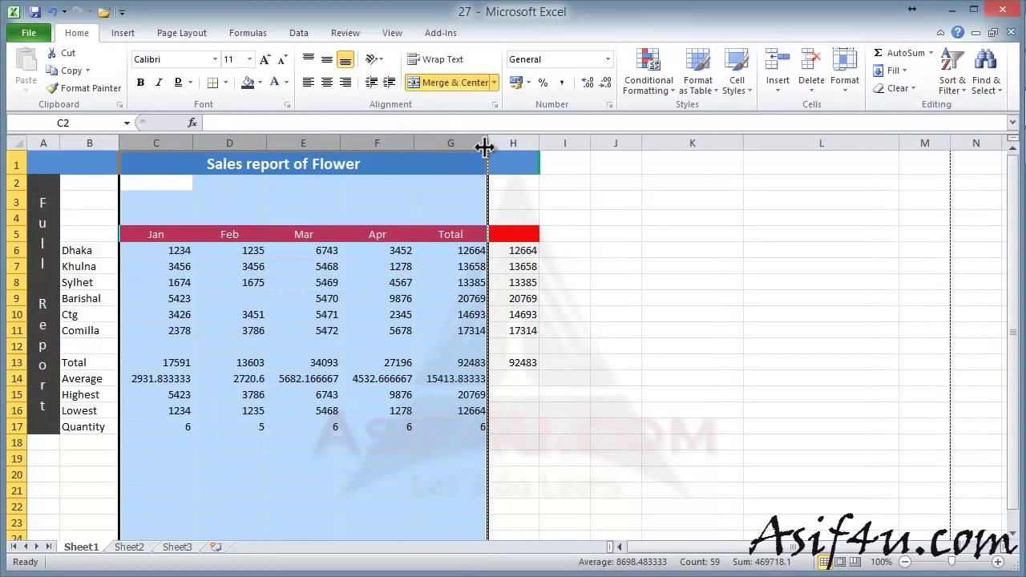
# Set the column width of columns C through G to exactly 13
pyautogui.rightClick(410, 143)
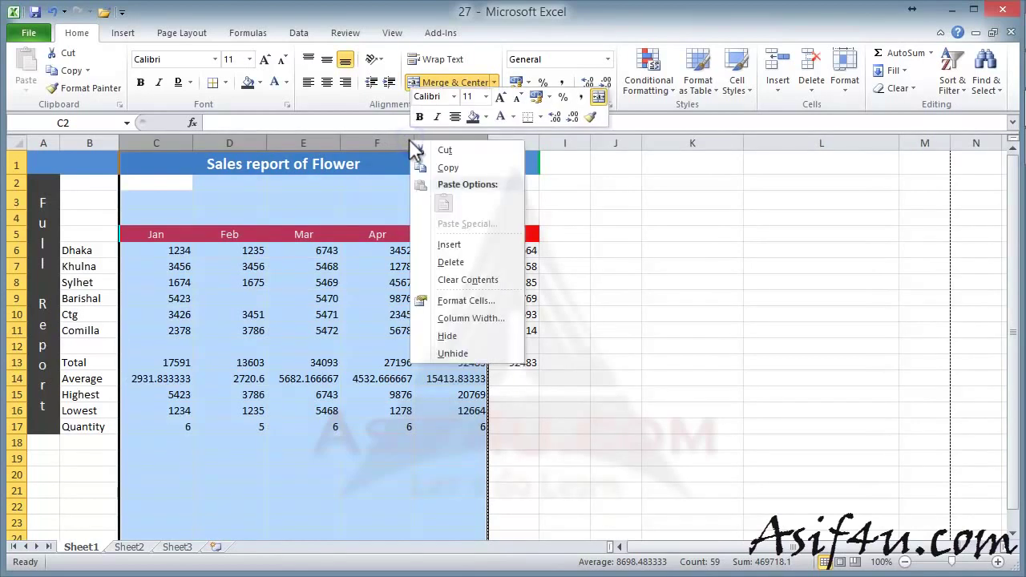
pyautogui.click(455, 319)
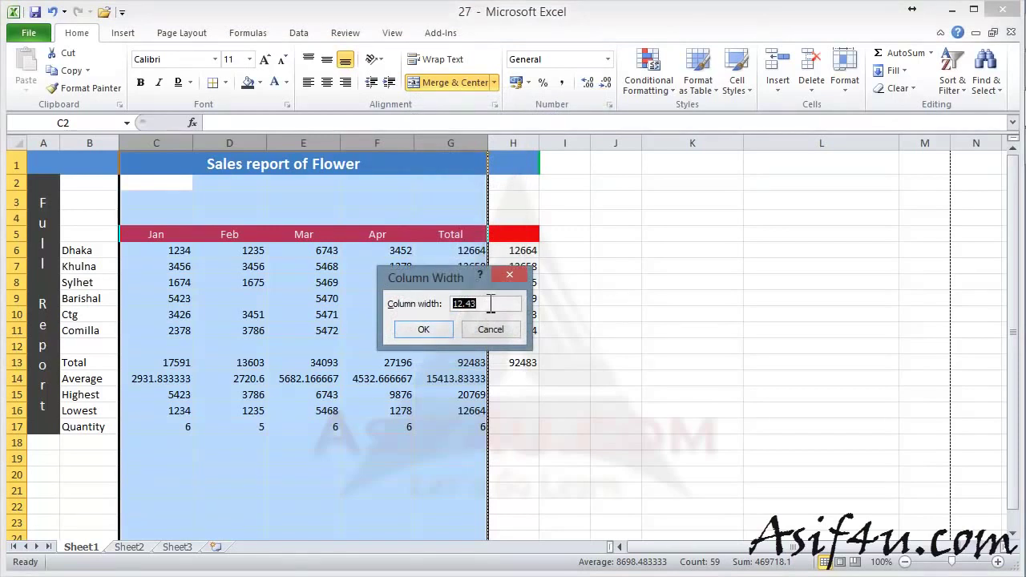
pyautogui.write('13')
pyautogui.press('Return')
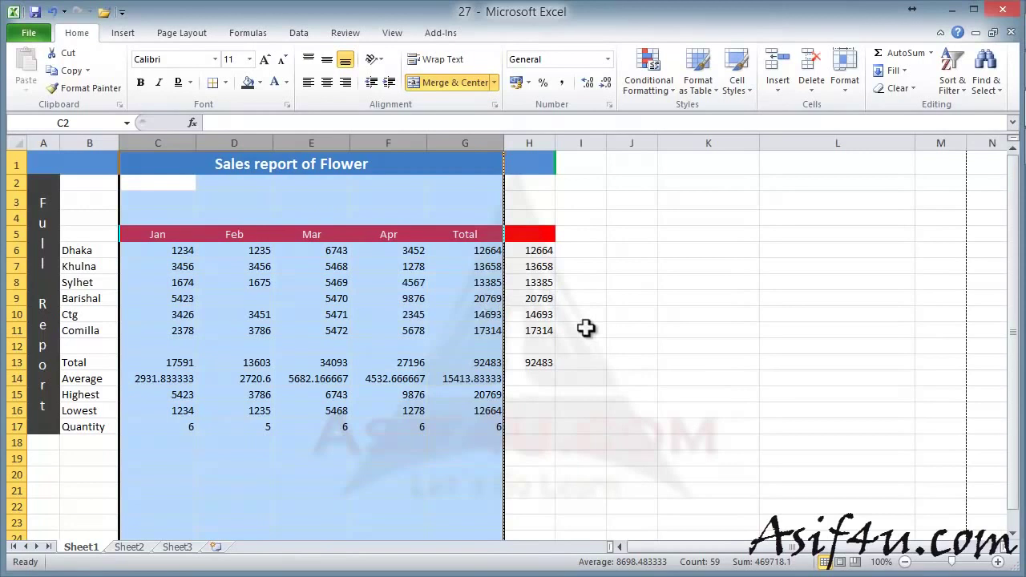
# Check the column width setting of columns C through G, then deselect them
pyautogui.click(845, 88)
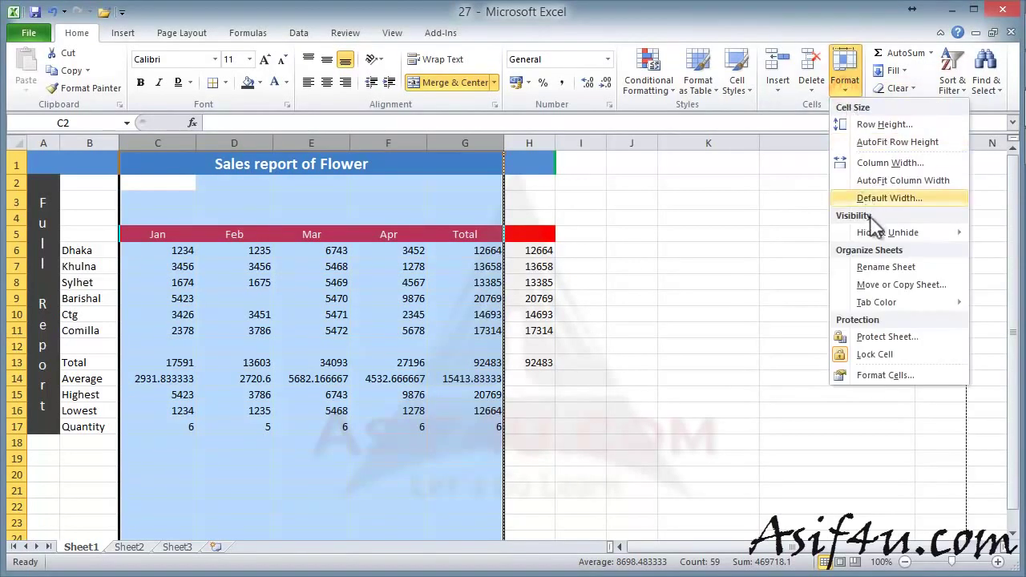
pyautogui.click(888, 163)
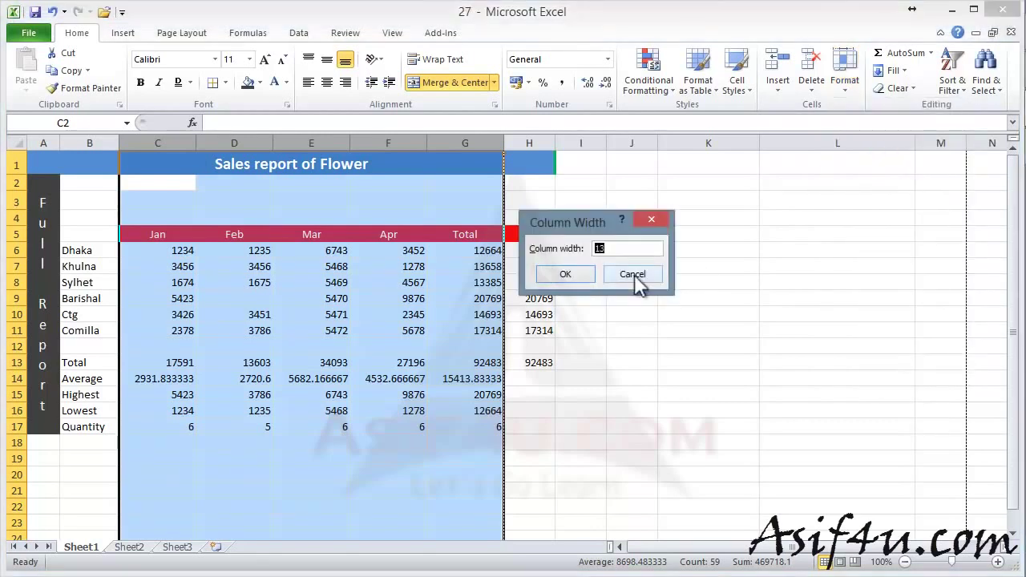
pyautogui.click(633, 274)
pyautogui.click(714, 312)
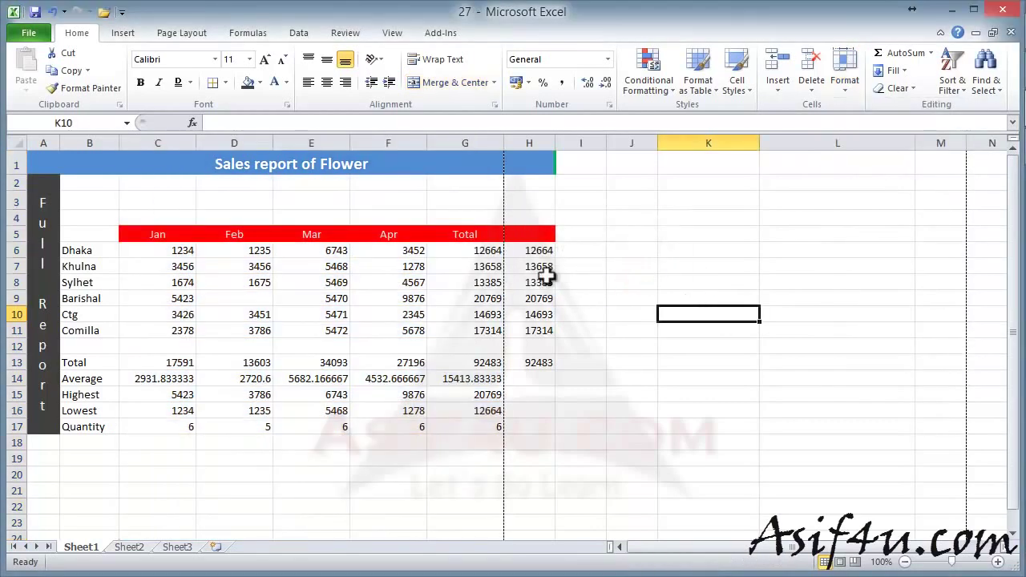
# Select the Data1 range, preview data bars, color scales and icon sets, and apply the green, yellow and red circle icon set
pyautogui.click(126, 122)
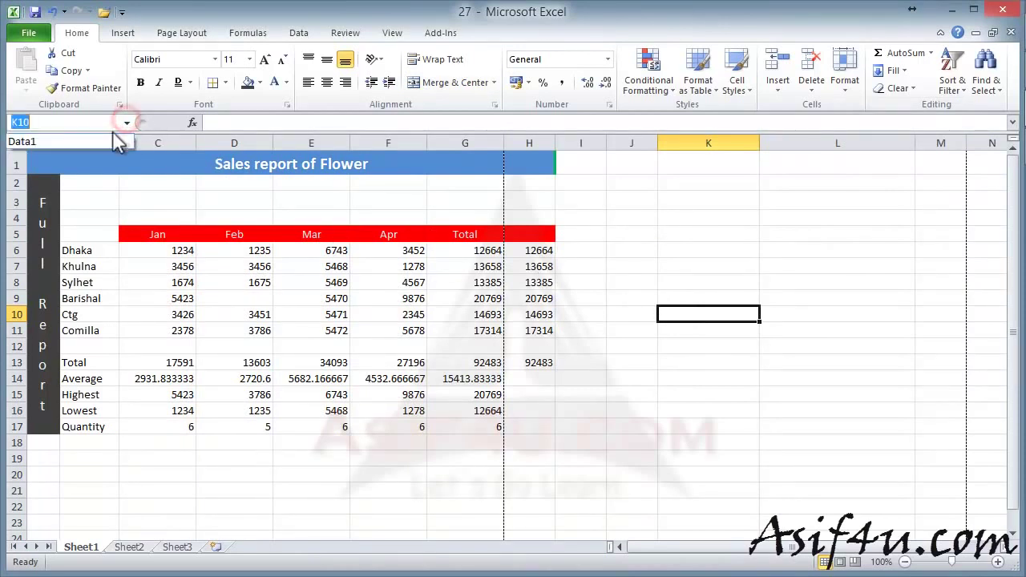
pyautogui.click(112, 136)
pyautogui.click(671, 91)
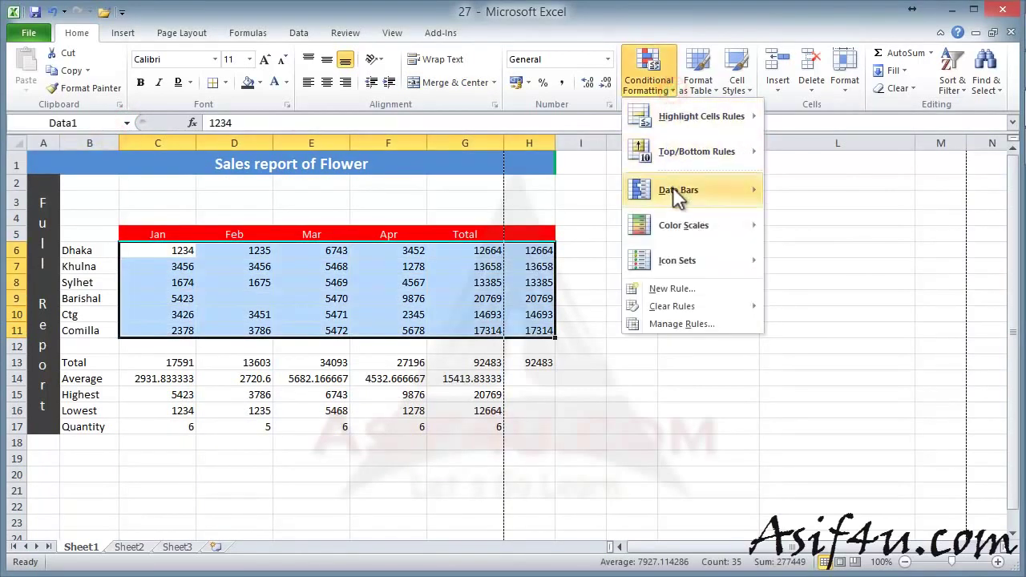
pyautogui.moveTo(674, 188)
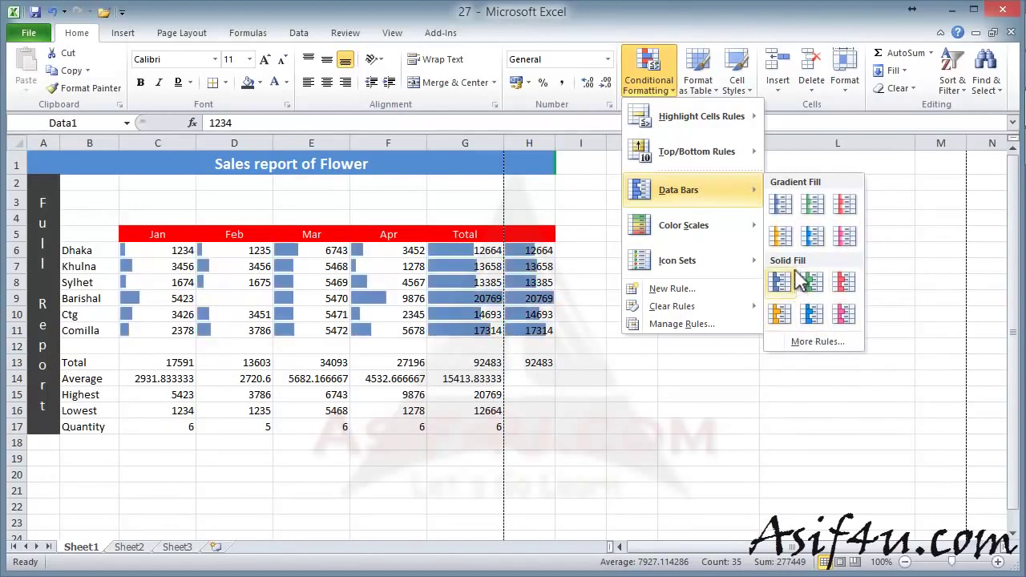
pyautogui.moveTo(721, 222)
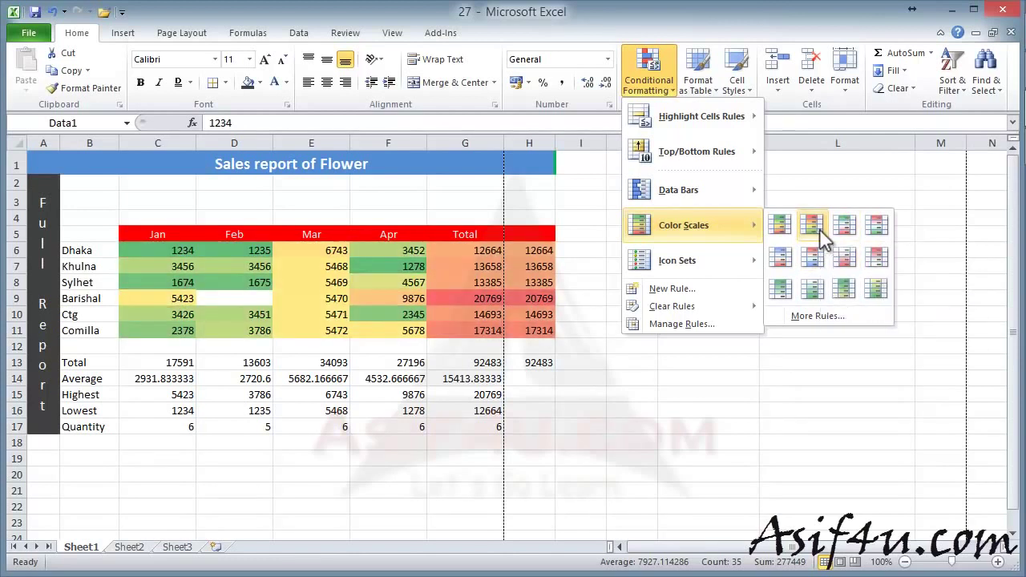
pyautogui.moveTo(711, 260)
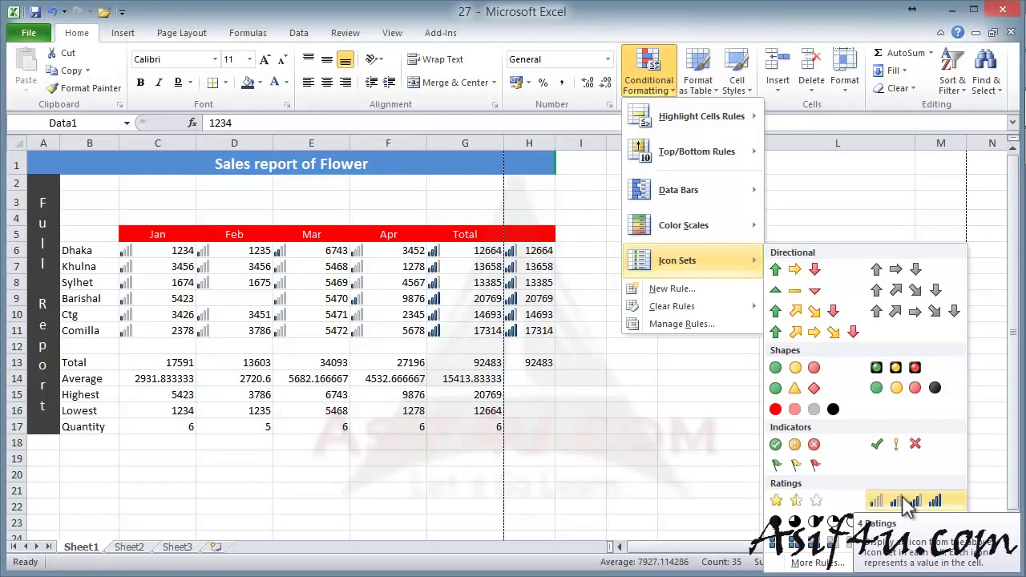
pyautogui.click(820, 367)
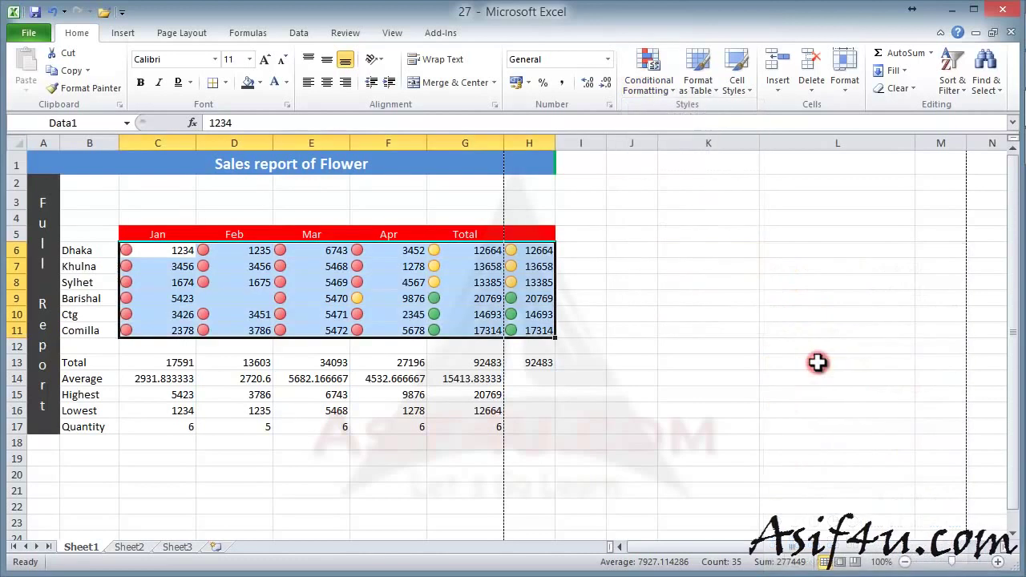
# Add green gradient-fill data bars to the Data1 range alongside the circle icons
pyautogui.click(659, 85)
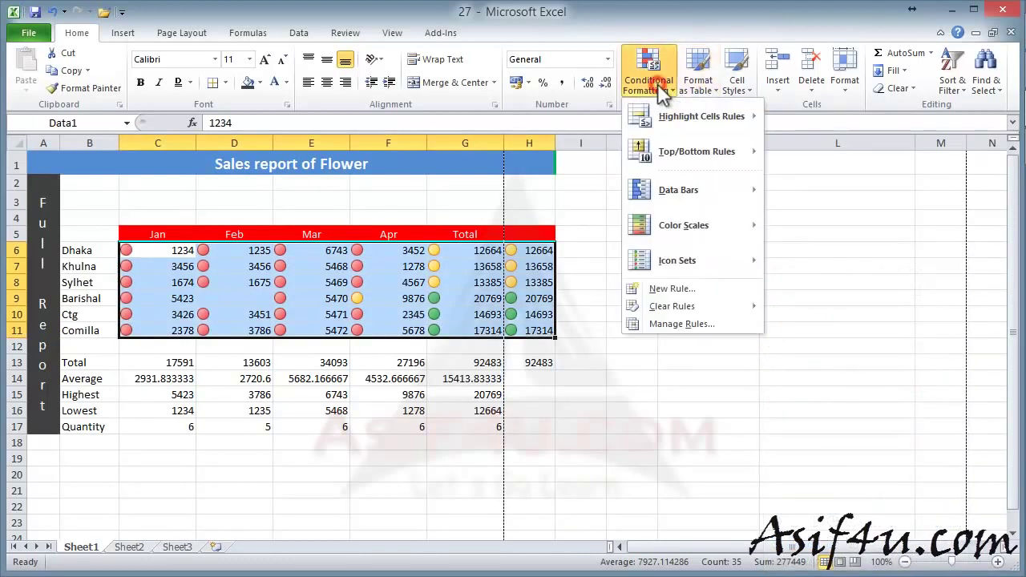
pyautogui.moveTo(674, 191)
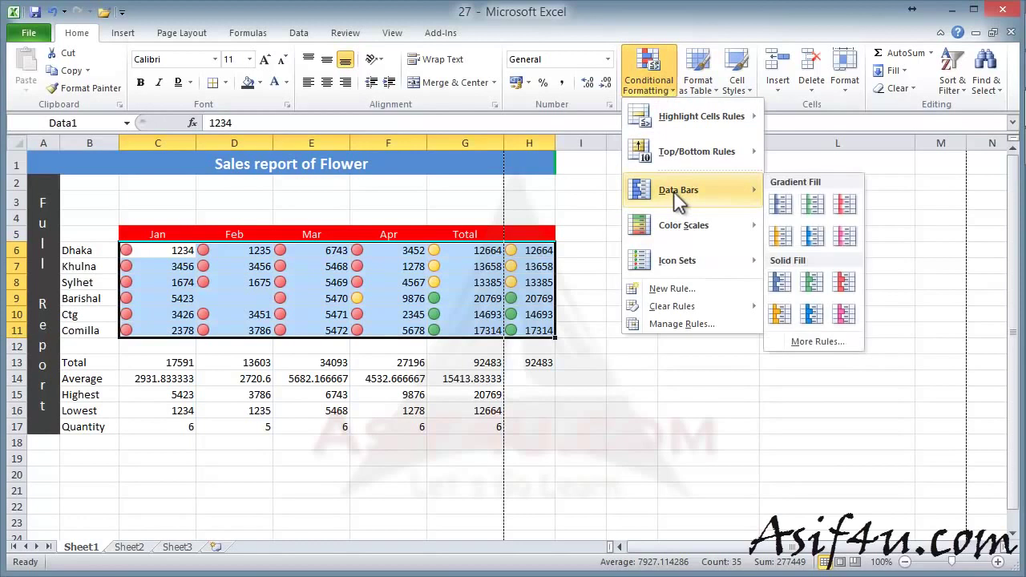
pyautogui.click(812, 203)
pyautogui.click(751, 414)
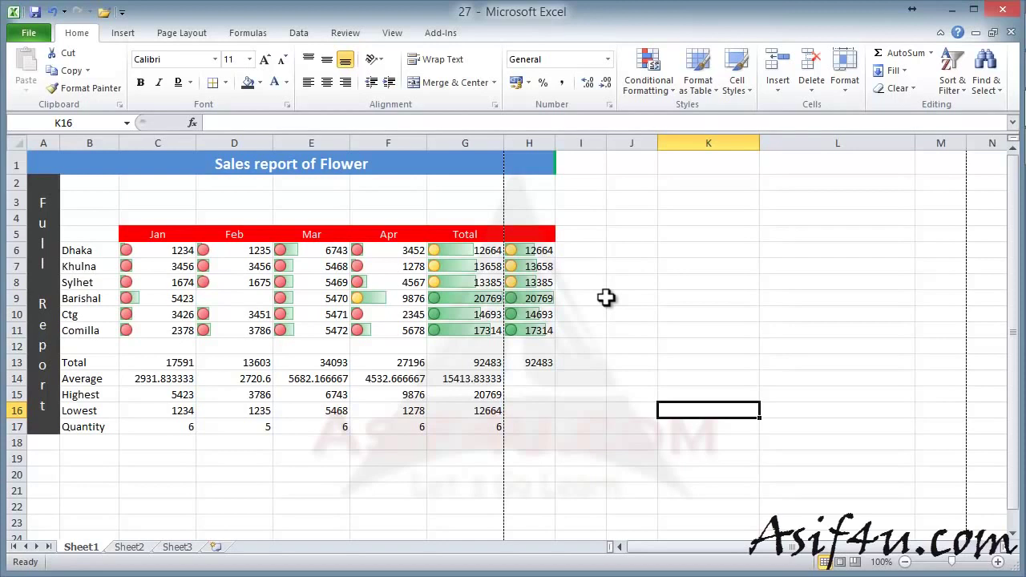
# Clear all conditional formatting rules from the entire sheet
pyautogui.click(669, 90)
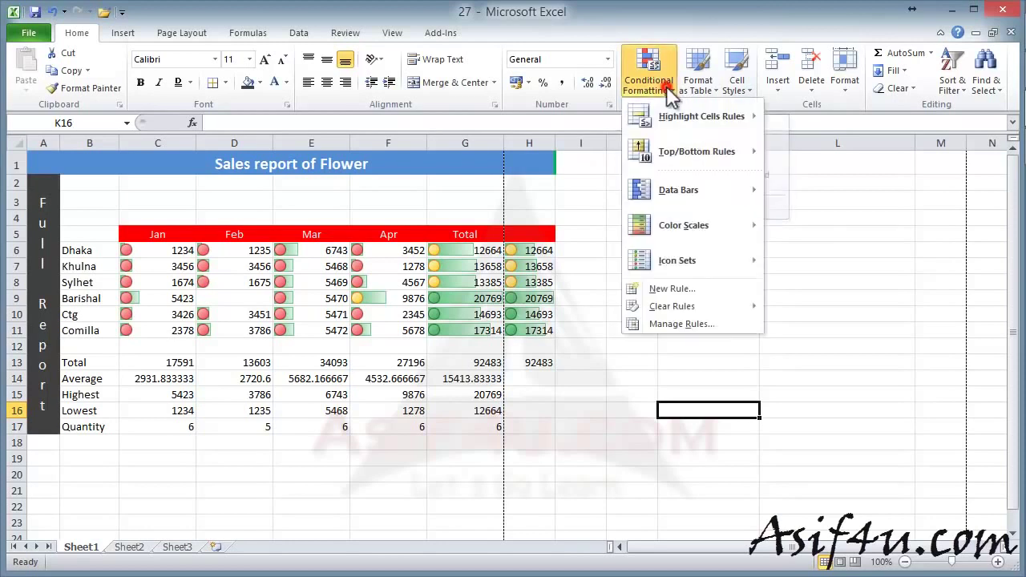
pyautogui.moveTo(681, 307)
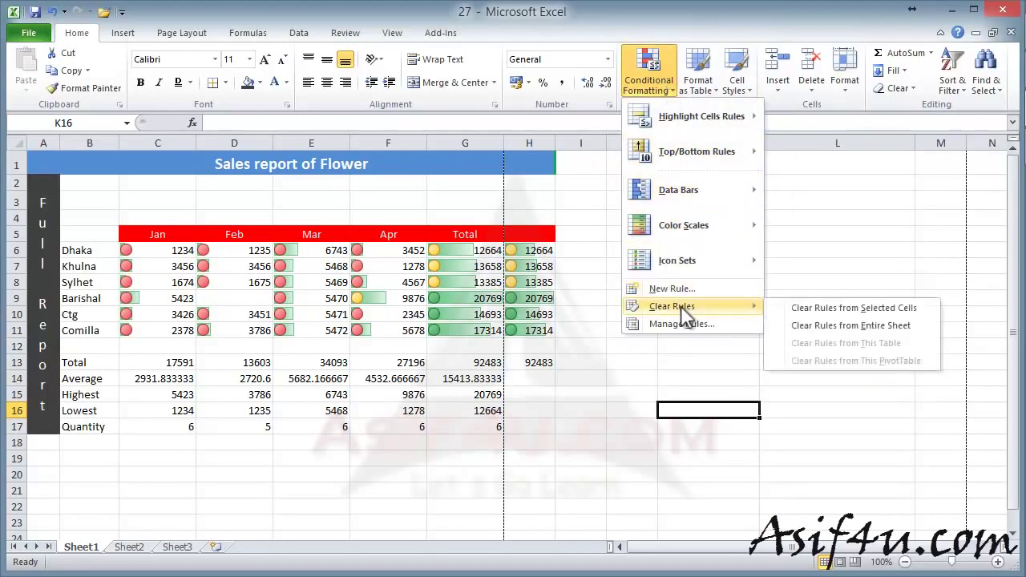
pyautogui.click(873, 325)
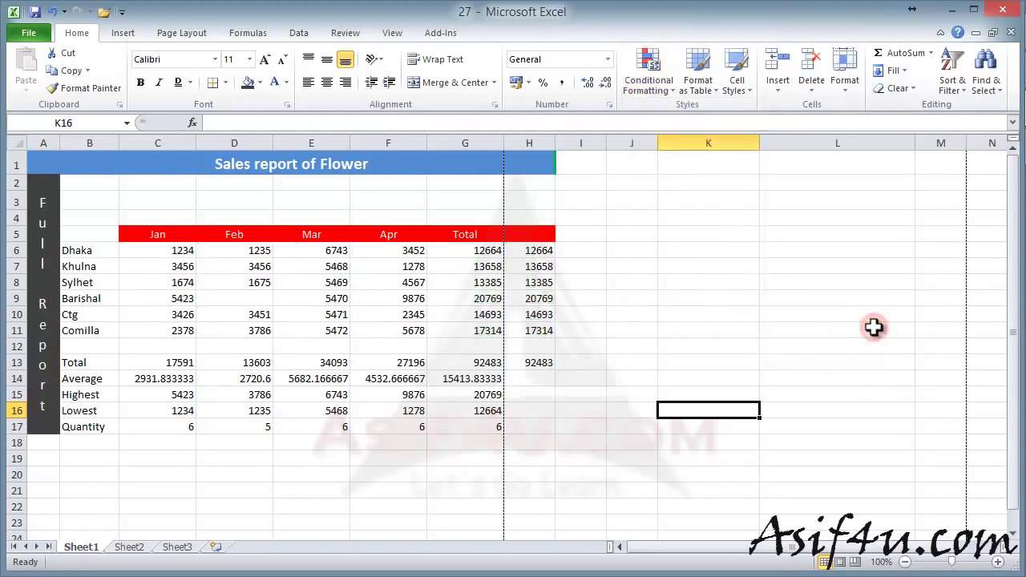